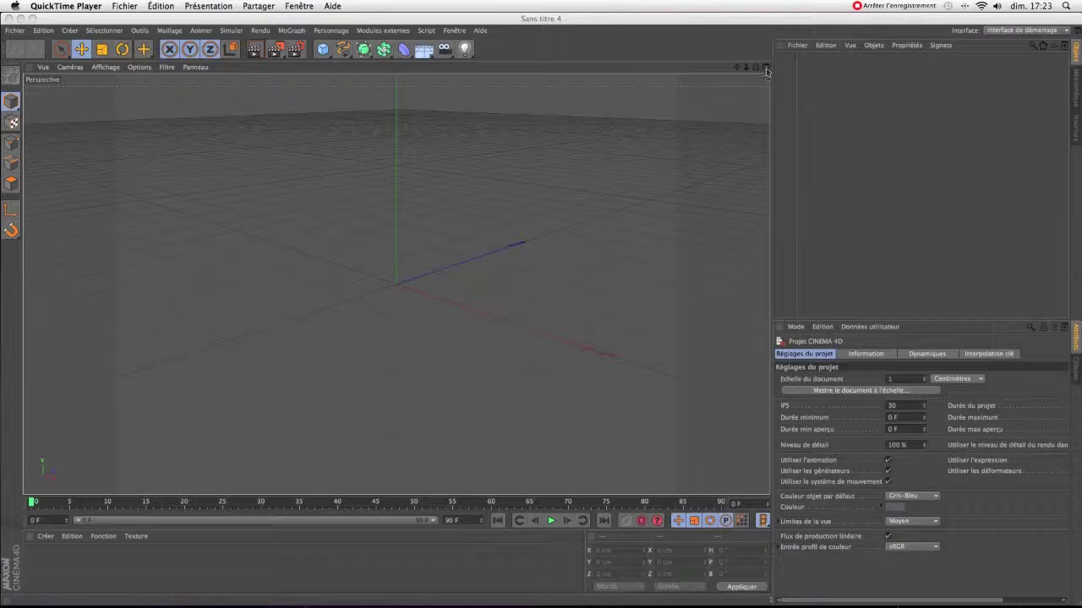
Step: In a maximized front view, start a B-Spline with a base line from the origin to about X -100 cm
click(765, 67)
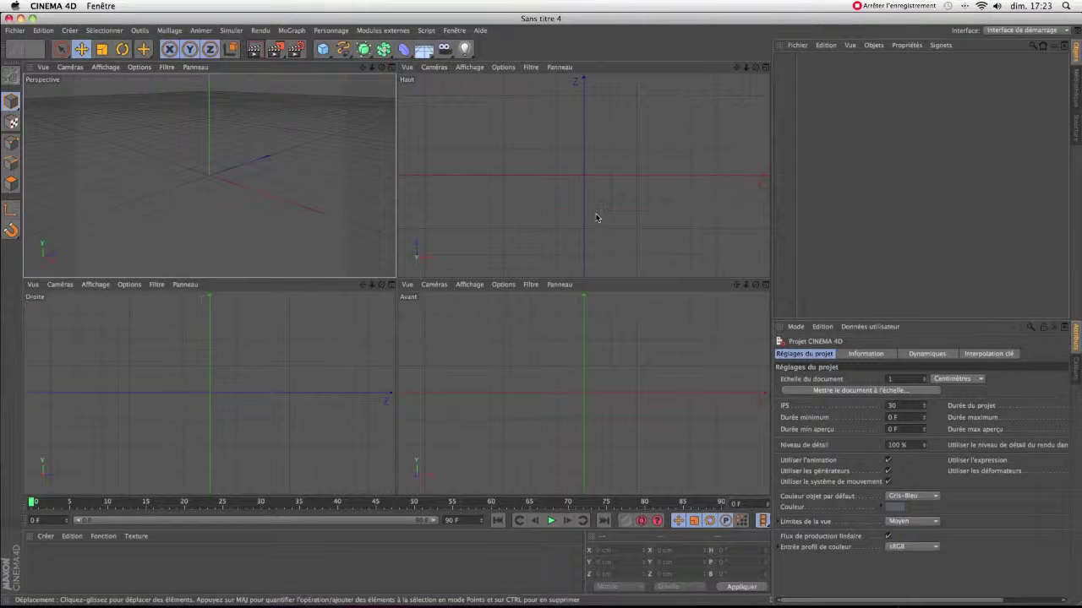
click(763, 294)
click(765, 285)
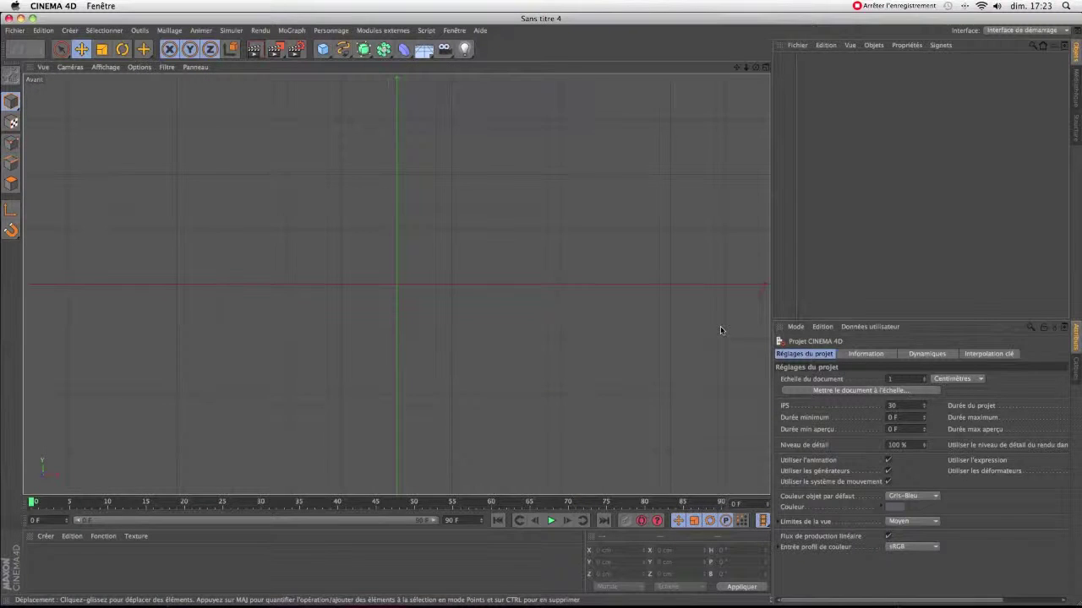
click(354, 61)
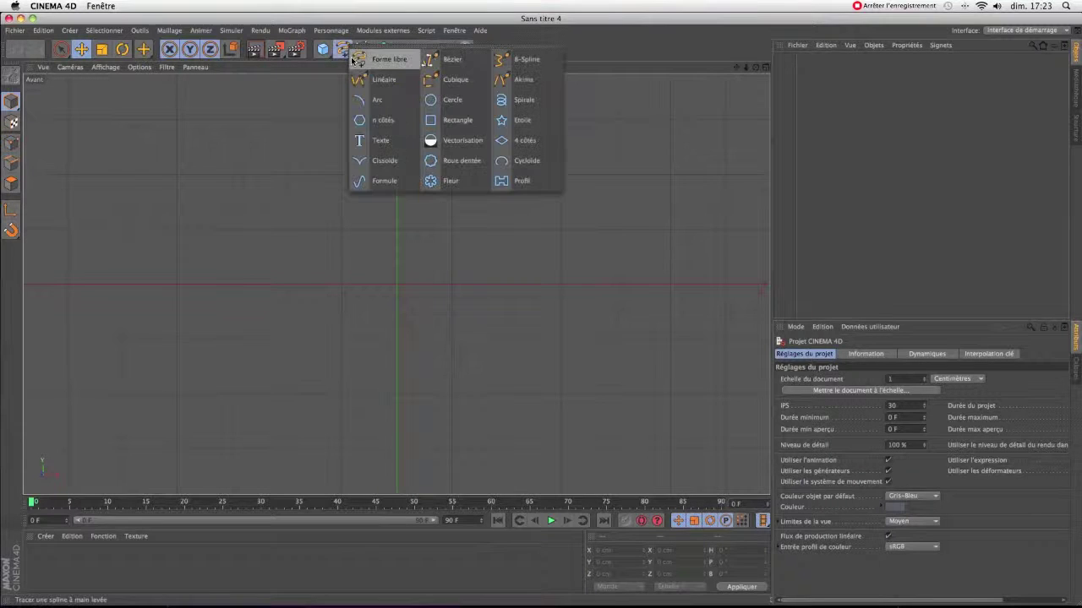
click(498, 60)
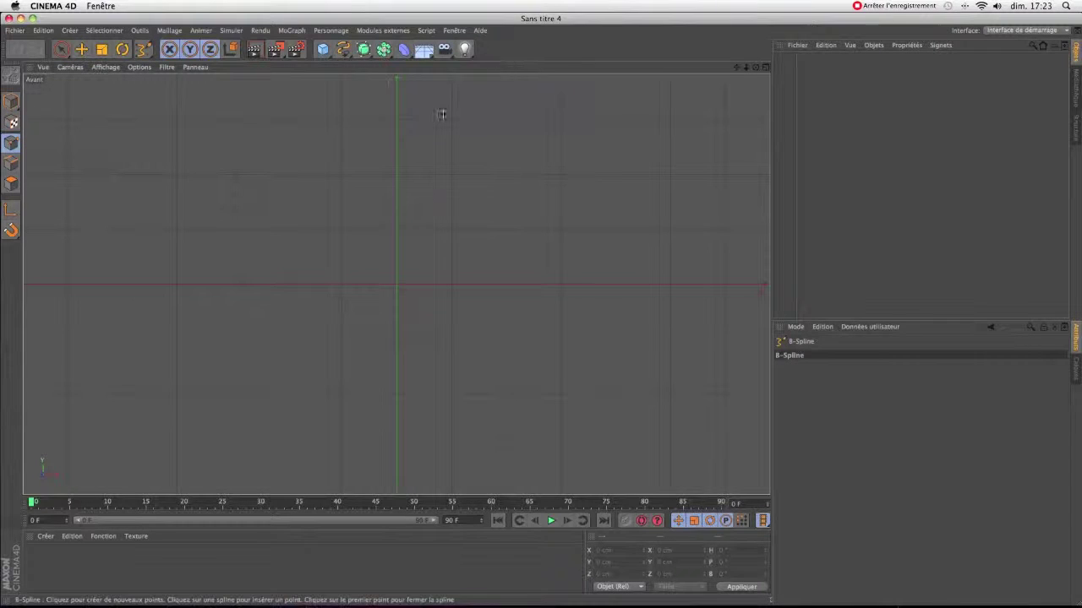
click(397, 288)
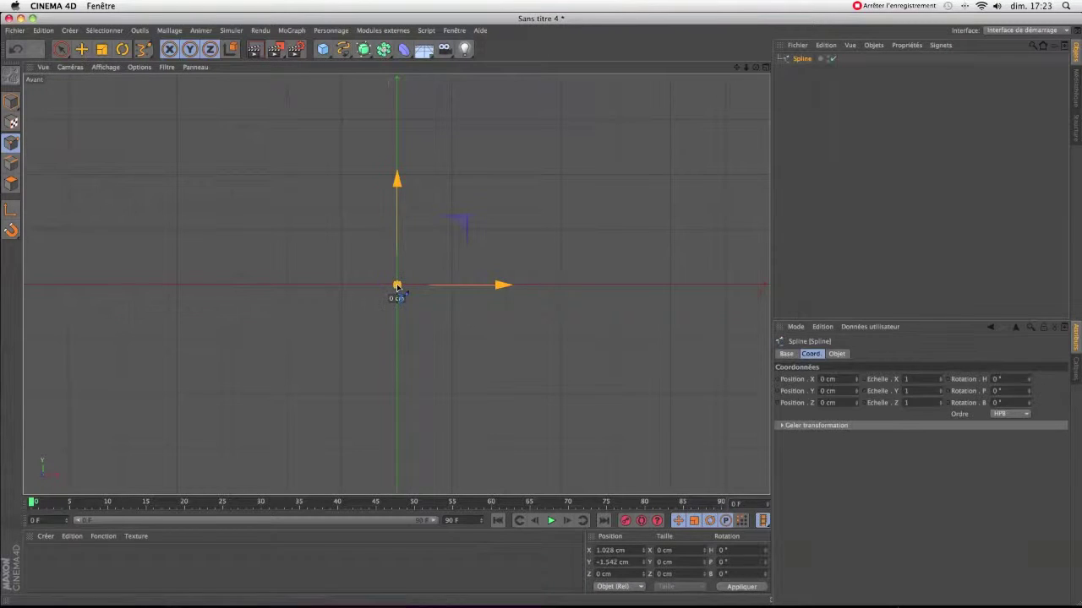
click(342, 287)
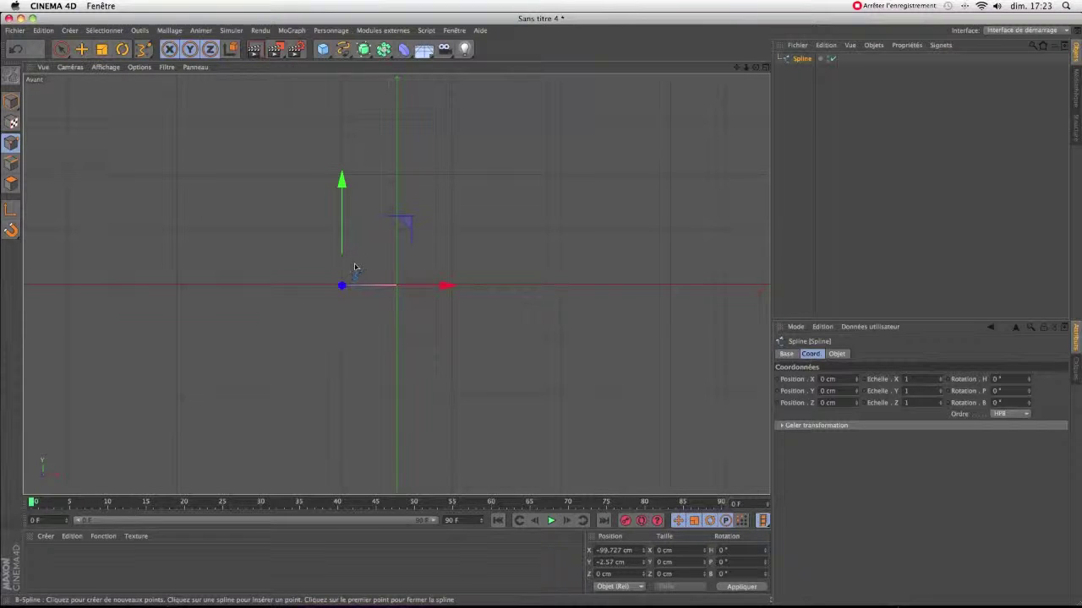
Step: Add a third spline point just beyond the base line's outer end, at about X -106 cm, Y -1.5 cm
click(352, 264)
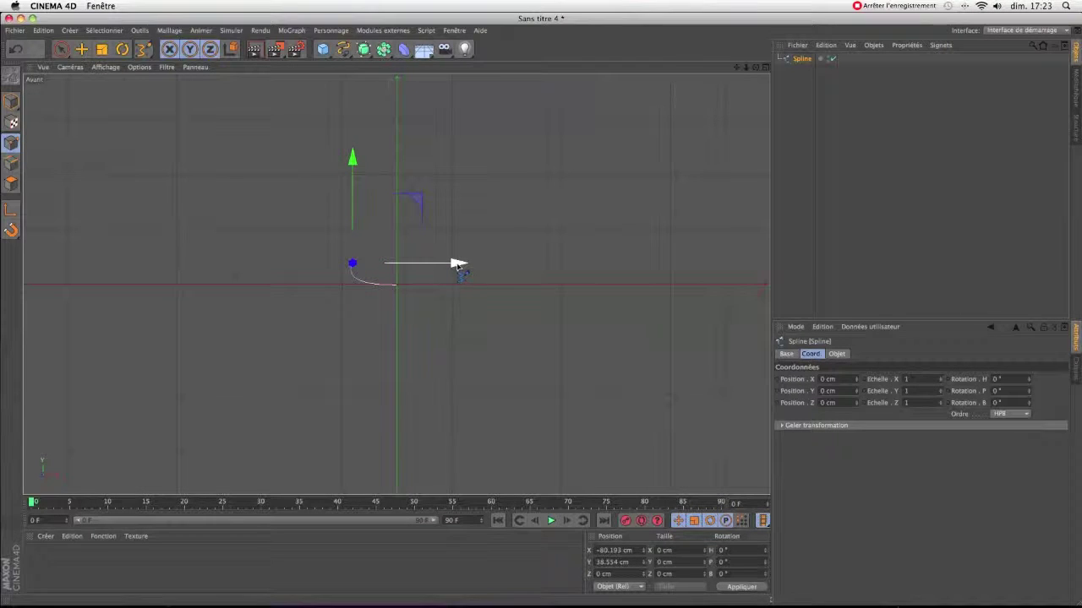
drag(456, 265, 442, 264)
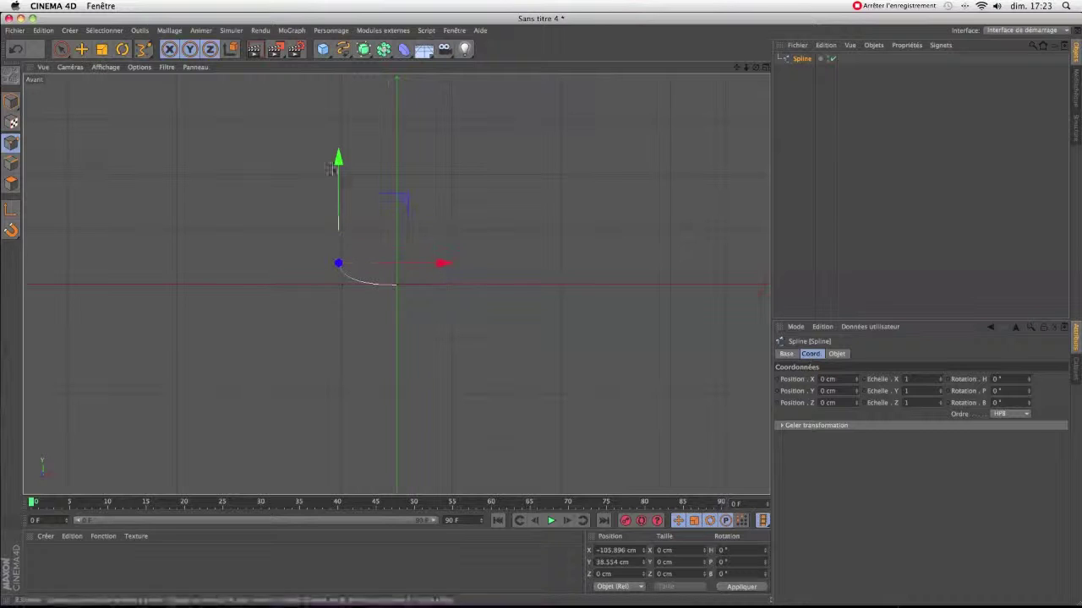
drag(337, 158, 340, 182)
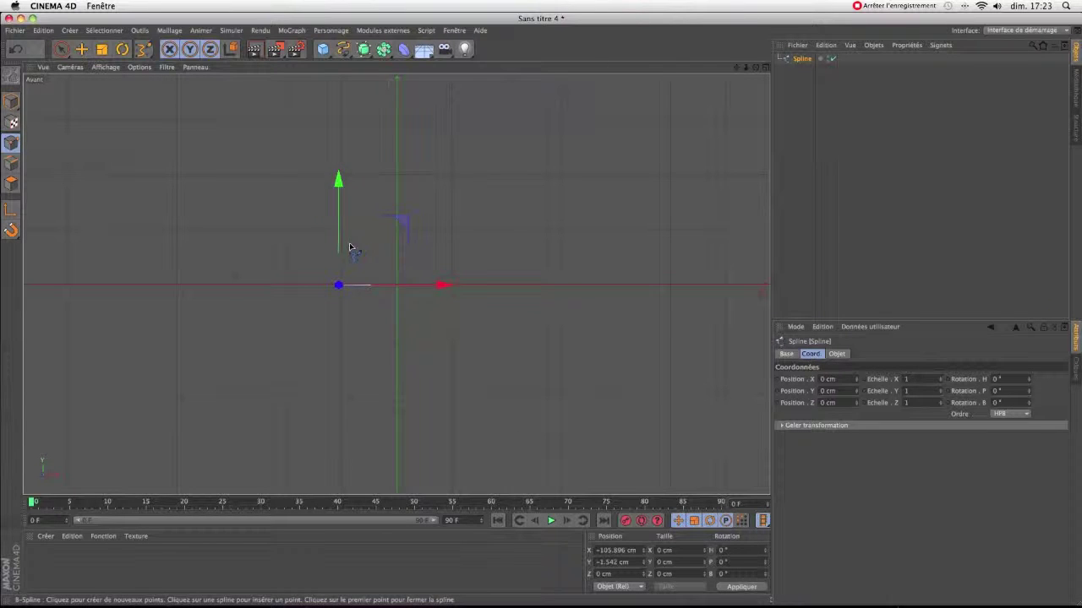
Step: Add and adjust points that curve in and out above the base line's outer end to shape a small grooved foot
click(356, 247)
drag(458, 247, 443, 248)
drag(339, 142, 340, 173)
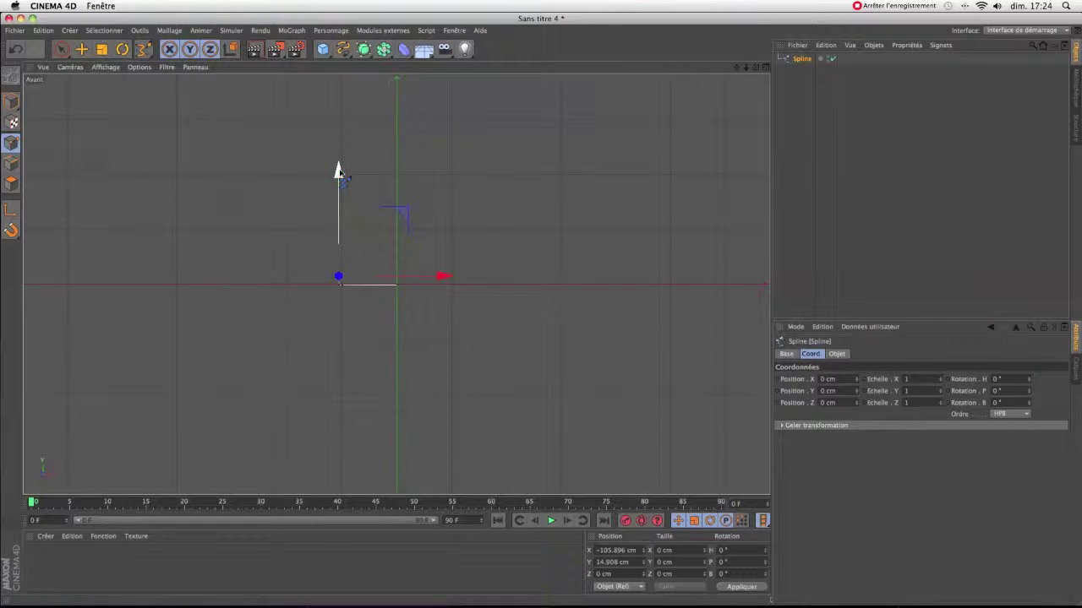
drag(339, 276, 355, 264)
drag(354, 161, 356, 172)
mouse_move(457, 279)
mouse_down()
mouse_move(443, 257)
mouse_move(443, 270)
mouse_up()
click(360, 257)
Step: Add the outer wall's top point above the foot and move it to about X -105 cm, Y 170 cm
drag(338, 269, 351, 220)
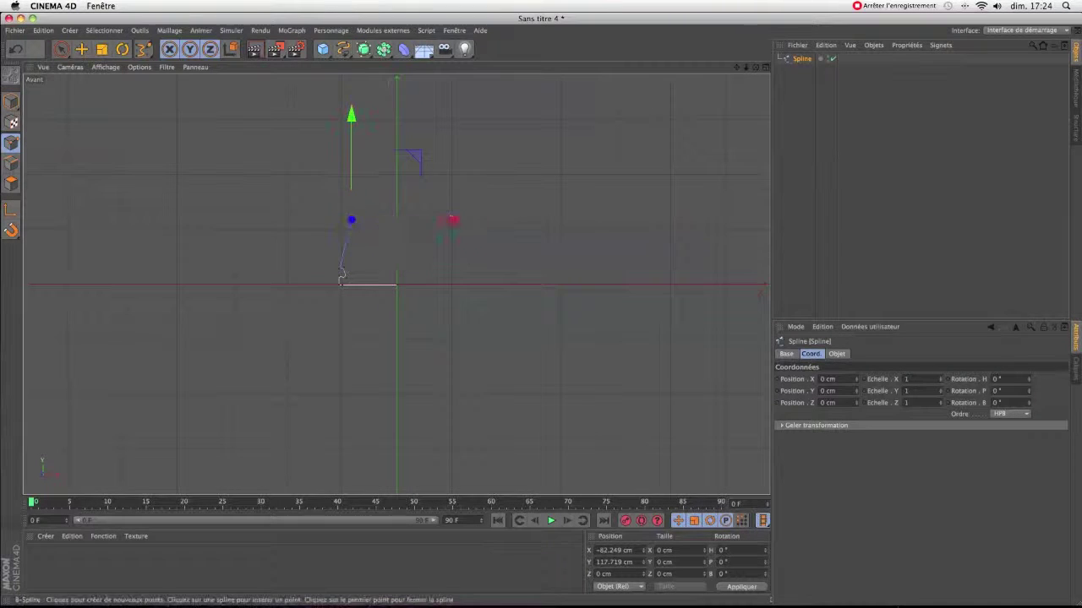
drag(460, 223, 447, 222)
drag(338, 114, 342, 95)
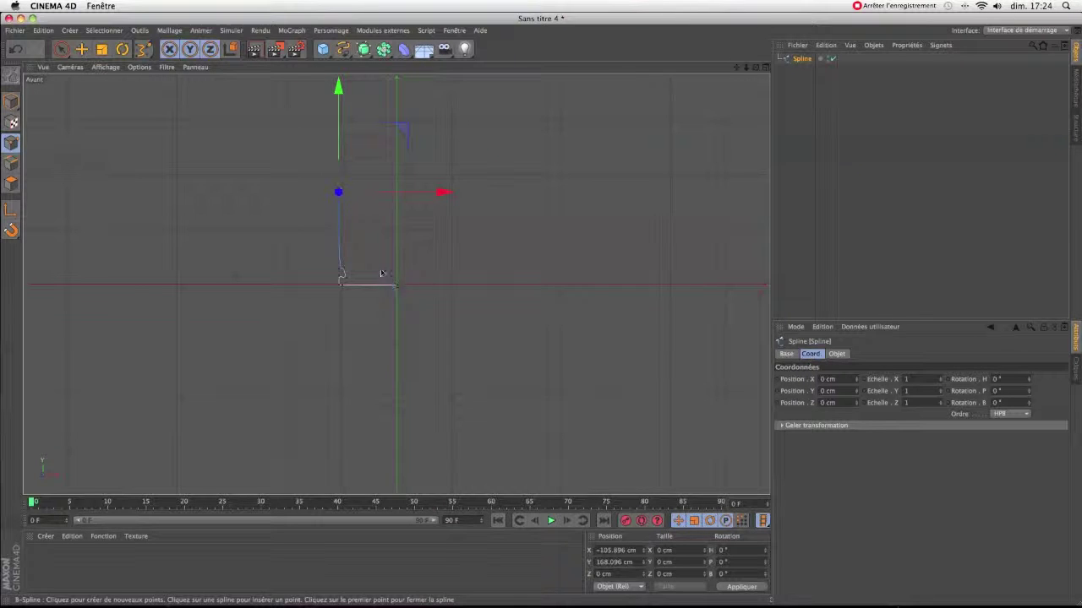
drag(354, 195, 369, 200)
drag(459, 191, 444, 192)
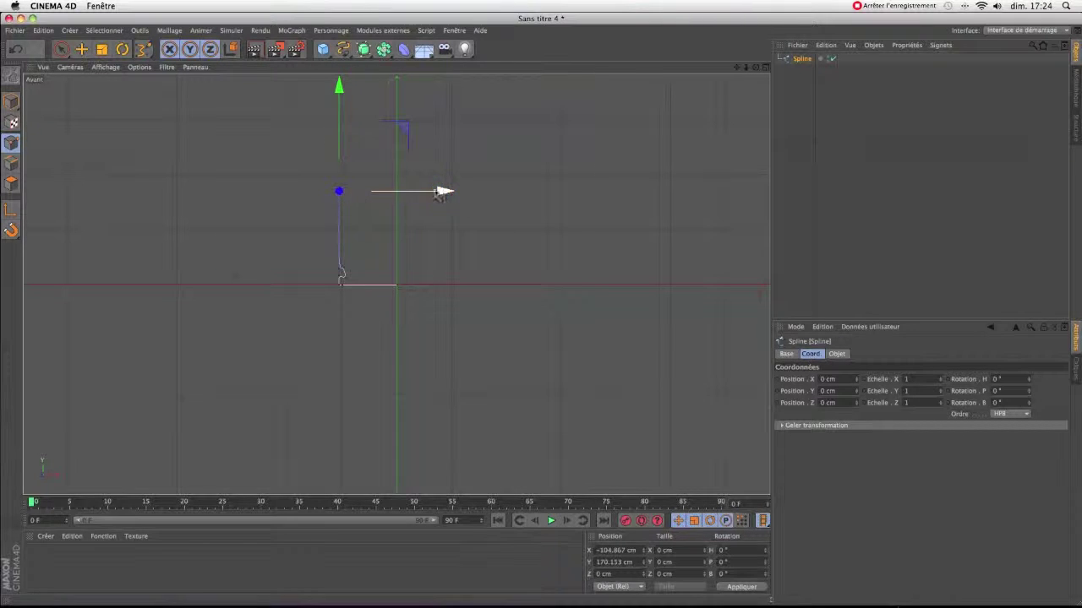
Step: Add the rim's inner point at about X -96 cm, Y 170 cm, and insert a low outer-wall point at about X -105 cm, Y 45 cm
click(359, 194)
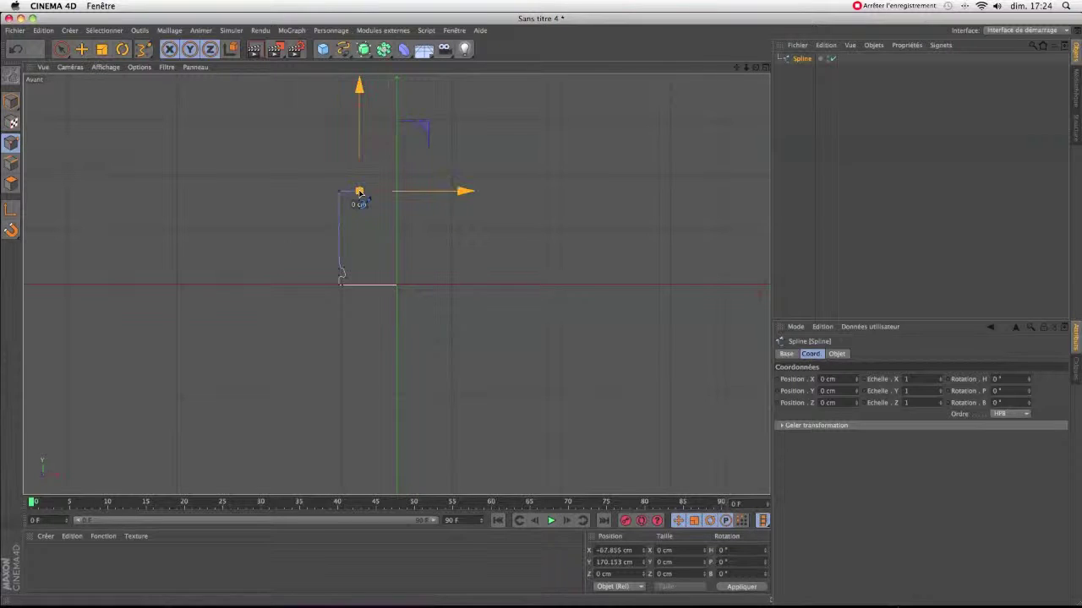
drag(464, 192, 450, 193)
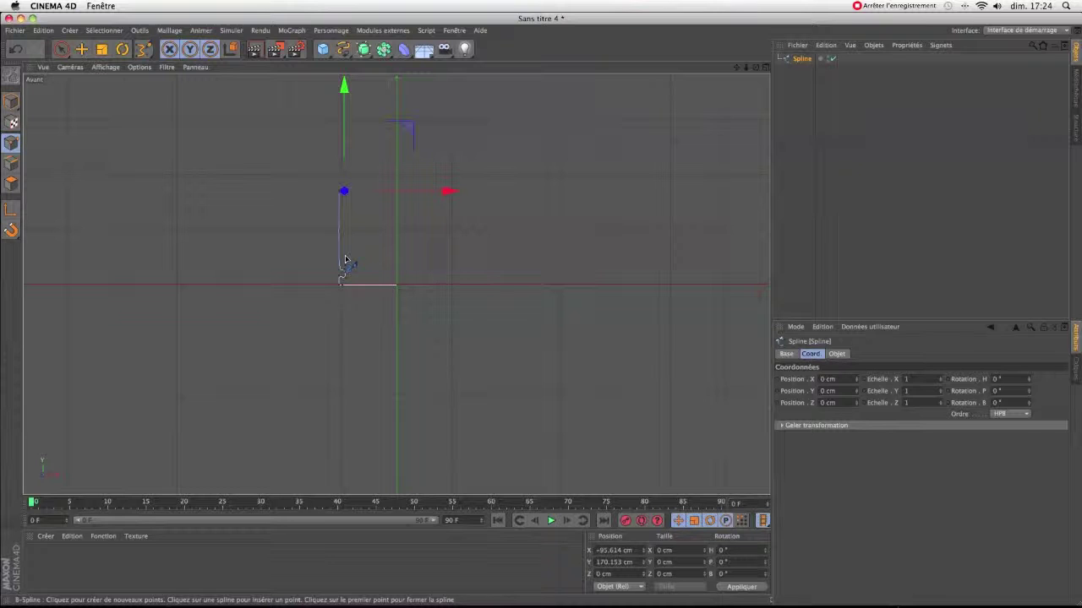
click(342, 259)
drag(343, 260, 342, 259)
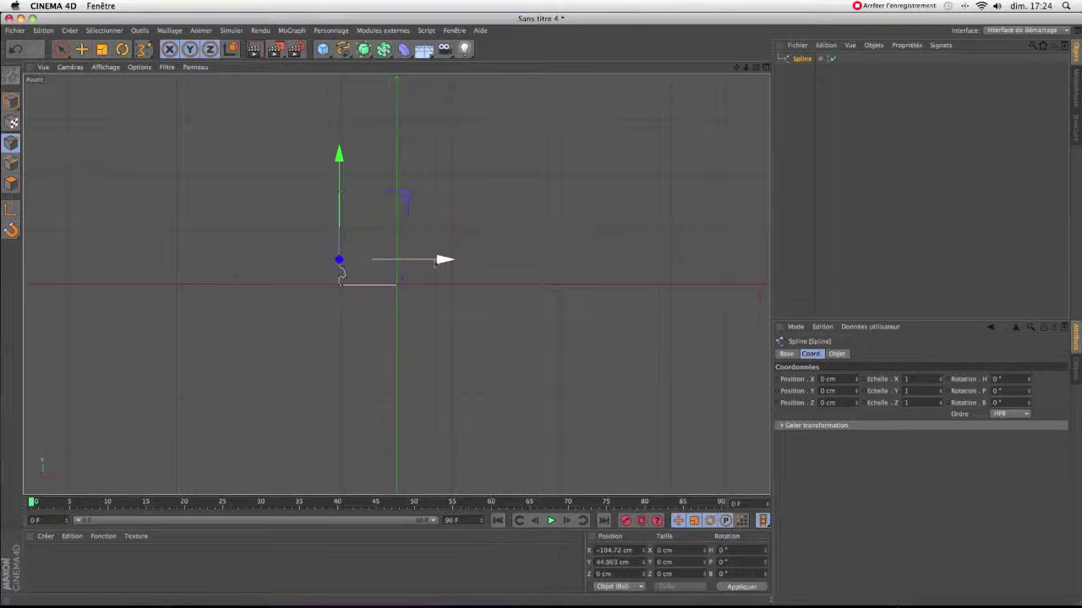
Step: Add the inner wall's lower point just above the foot, moved close to the outer wall at about X -98 cm
click(359, 244)
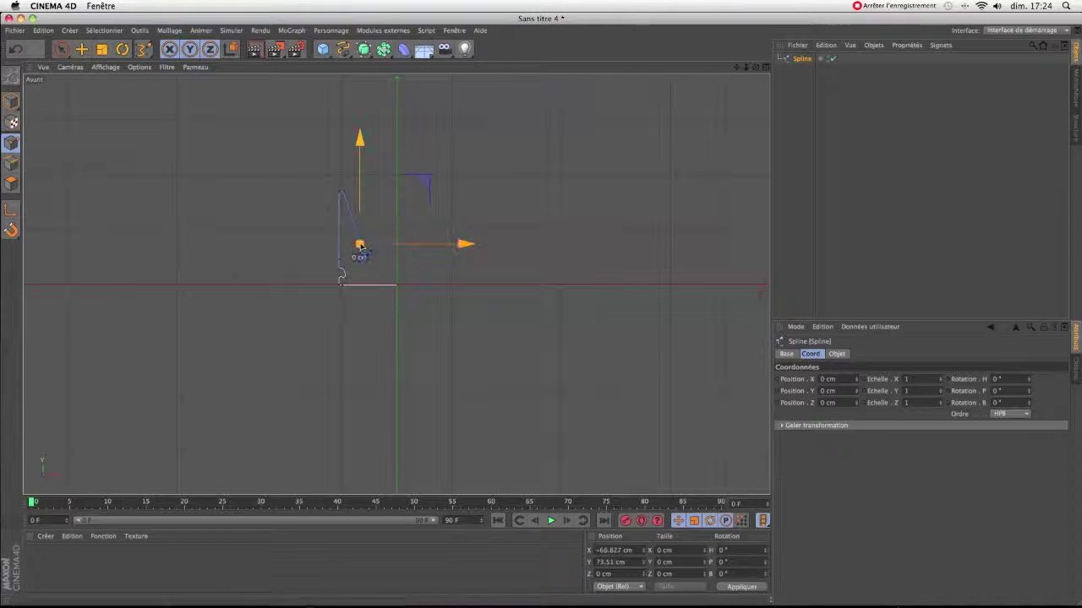
drag(460, 245, 443, 253)
drag(343, 139, 344, 158)
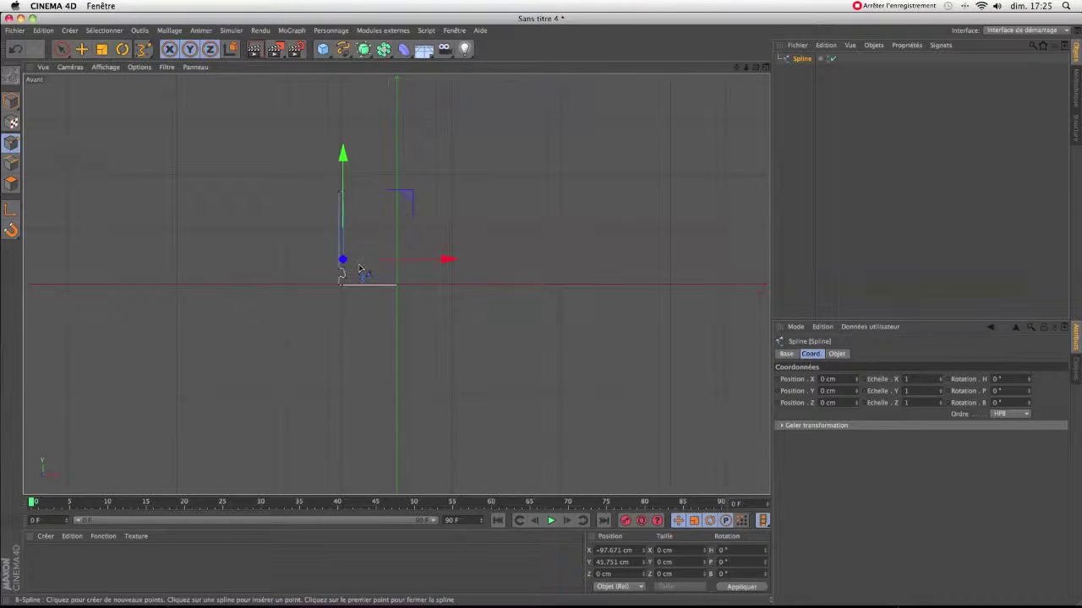
drag(343, 157, 343, 159)
Step: Add the inner floor's corner point at about X -85 cm, Y 31 cm, and end the spline near the vertical axis at about Y 32 cm
click(396, 269)
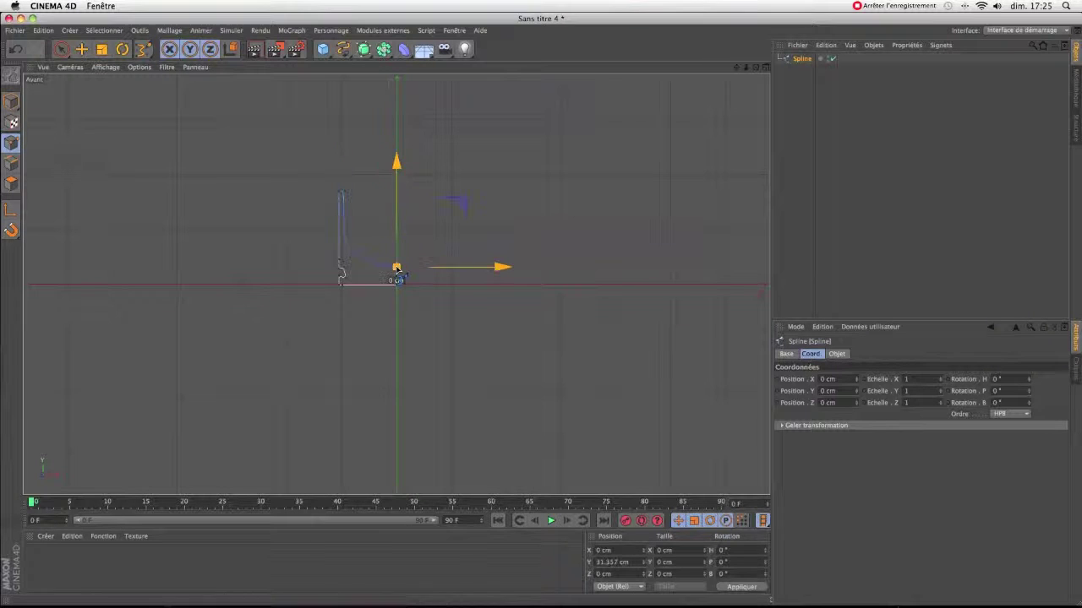
drag(499, 268, 453, 269)
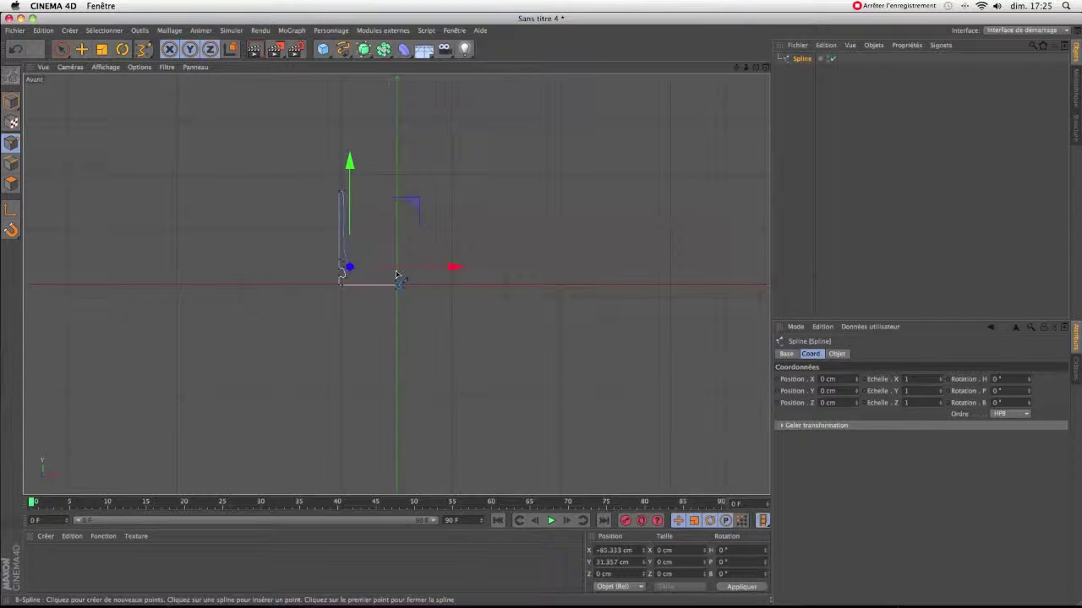
click(397, 271)
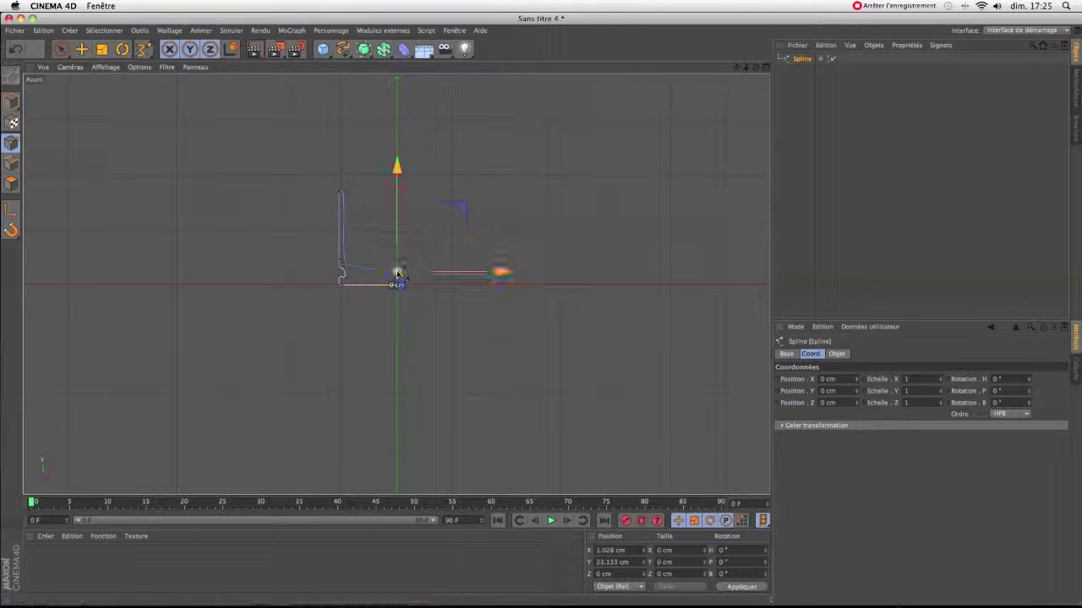
drag(398, 167, 397, 165)
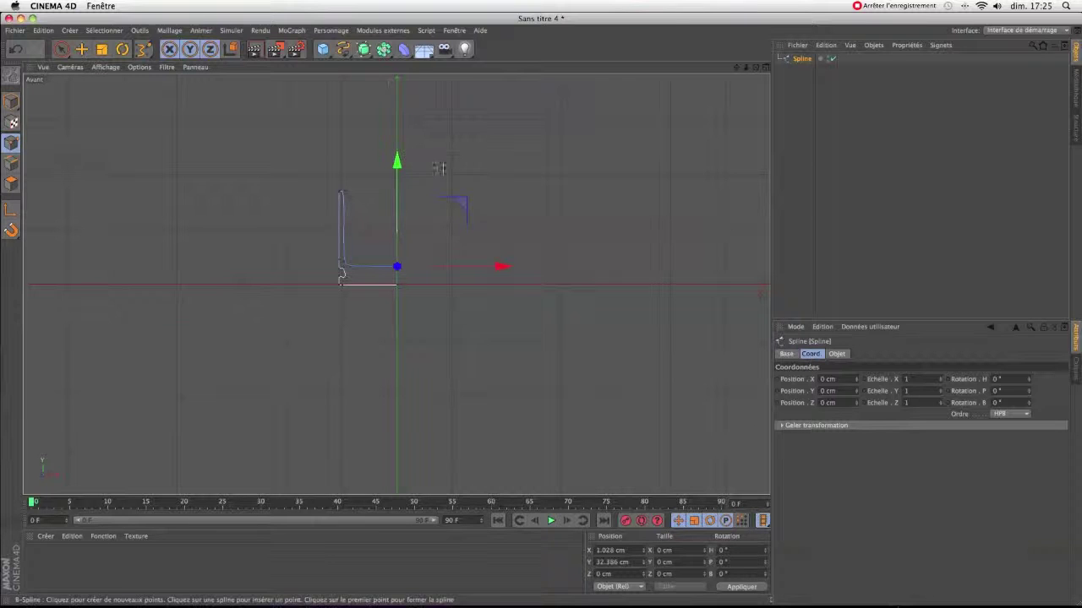
Step: In a maximized perspective view, add a Révolution NURBS and make the spline its child to form the glass
click(61, 50)
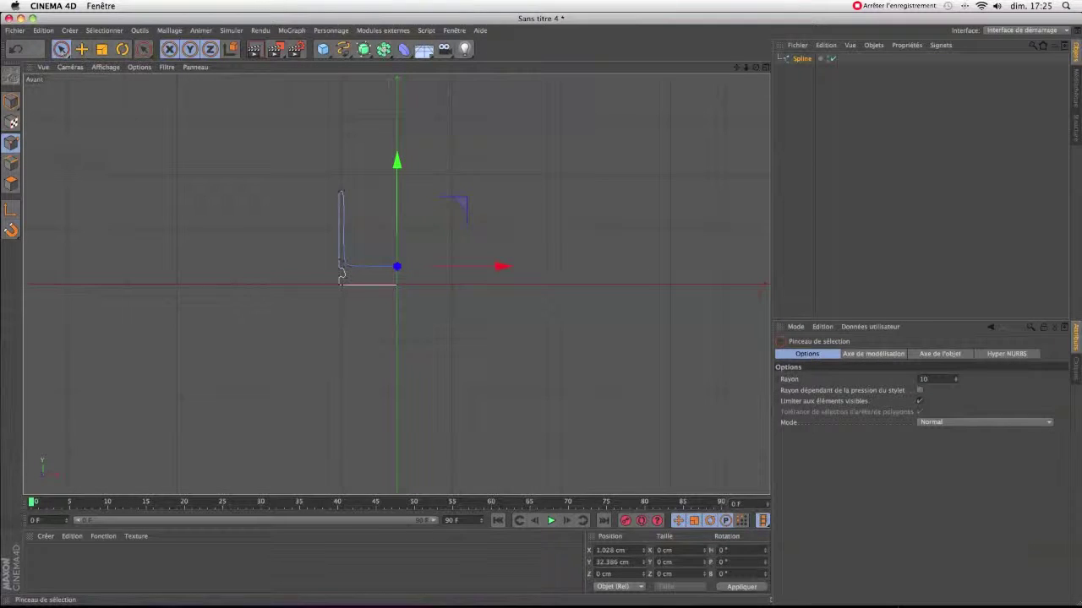
click(766, 67)
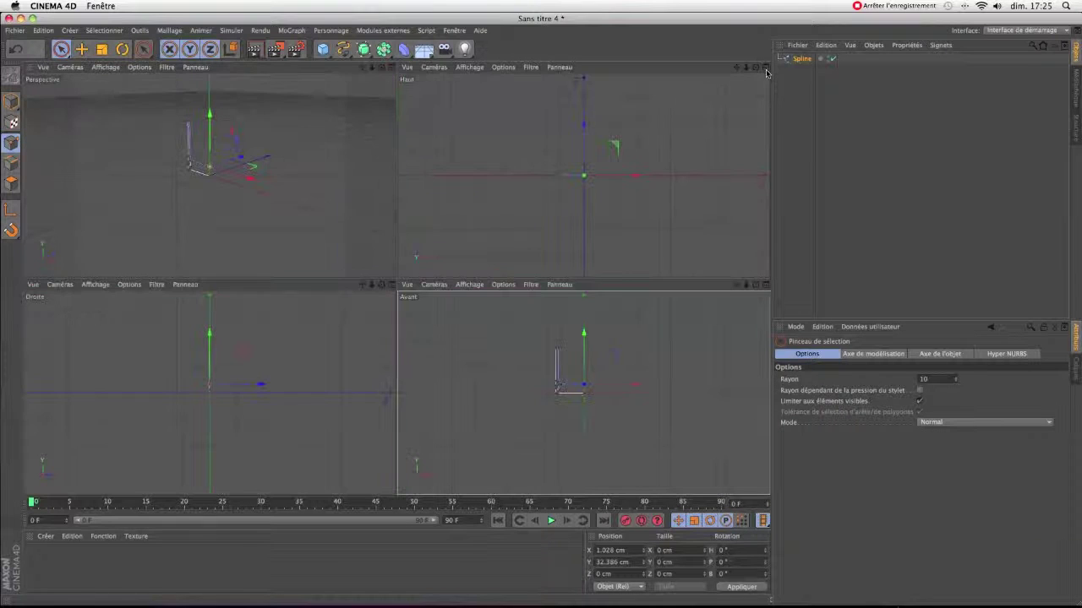
click(390, 67)
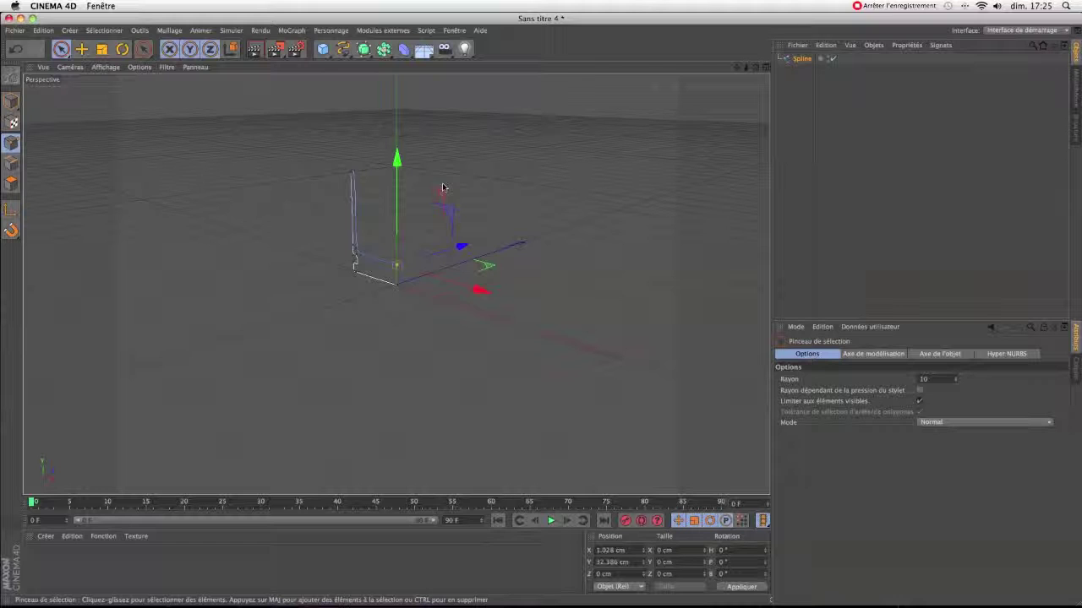
click(372, 59)
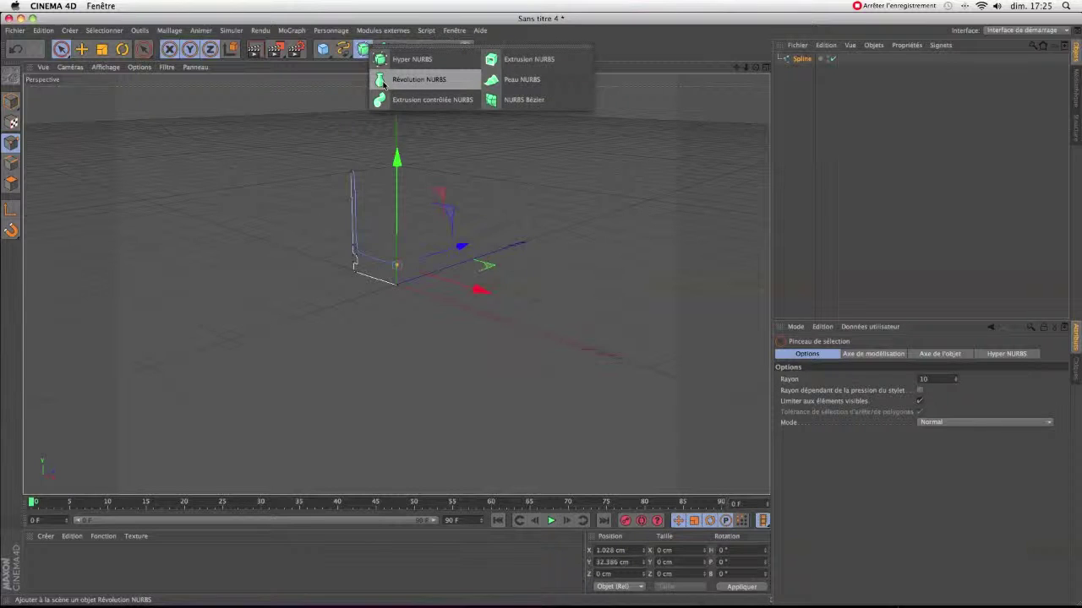
click(382, 79)
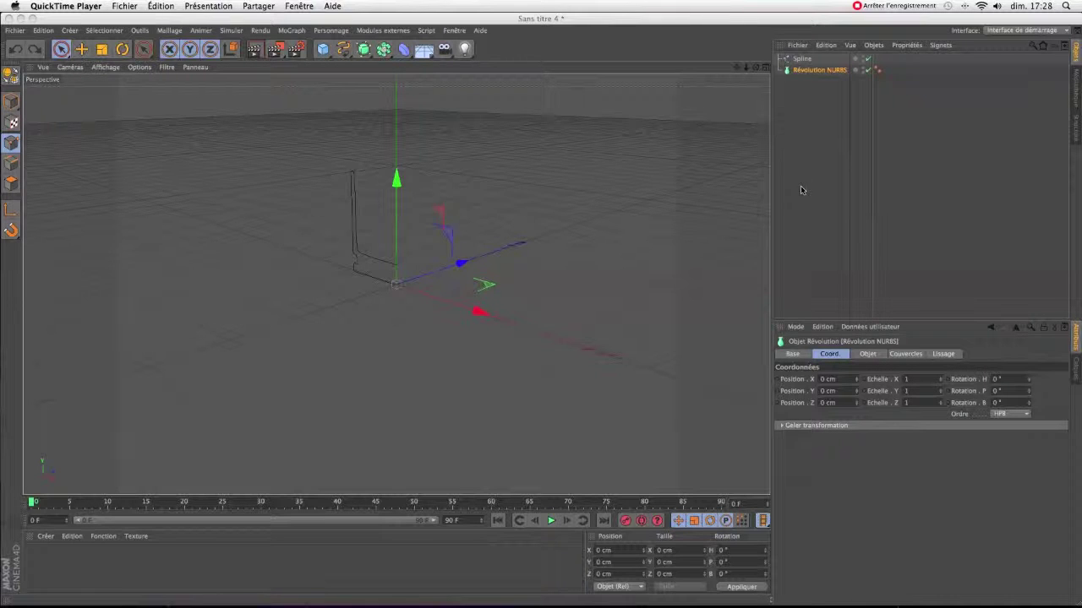
drag(787, 60, 786, 72)
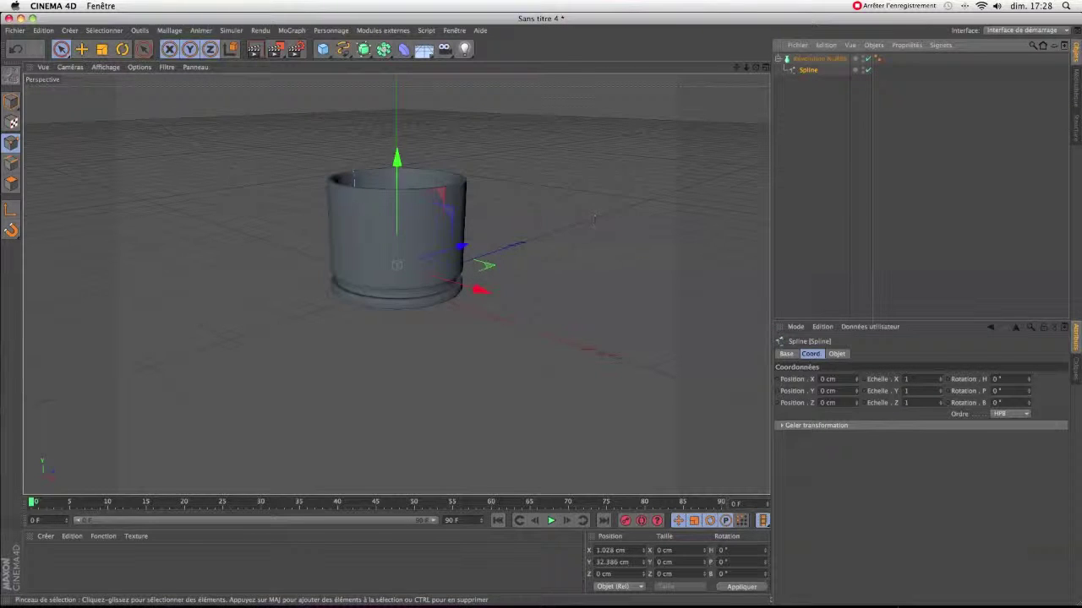
Step: Scale the Révolution NURBS object to X 0.2, Y 0.42 and Z 0.21, and deselect it
drag(756, 68, 758, 114)
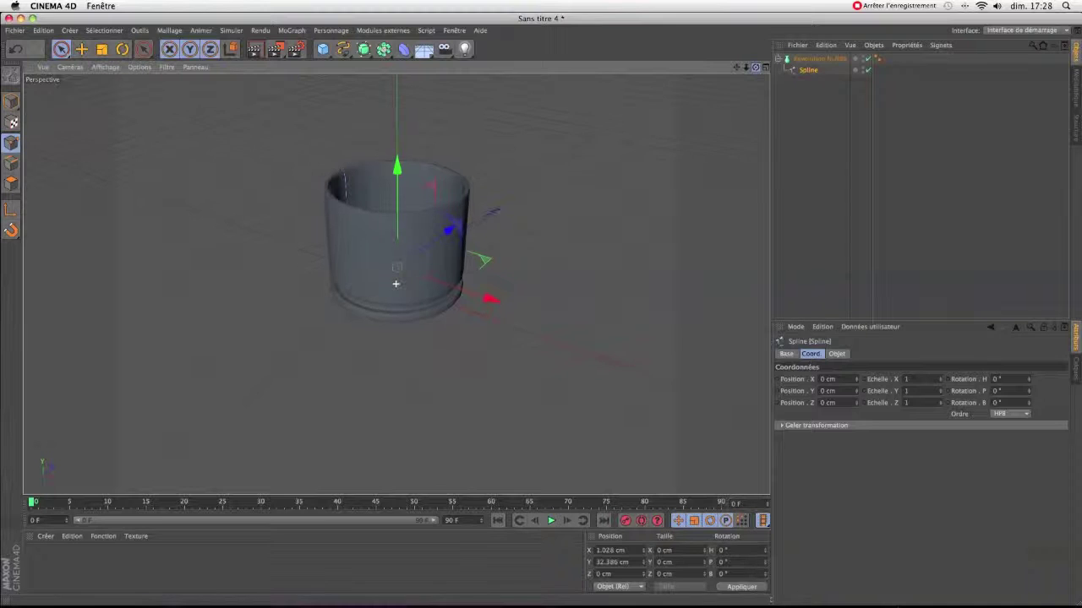
click(800, 59)
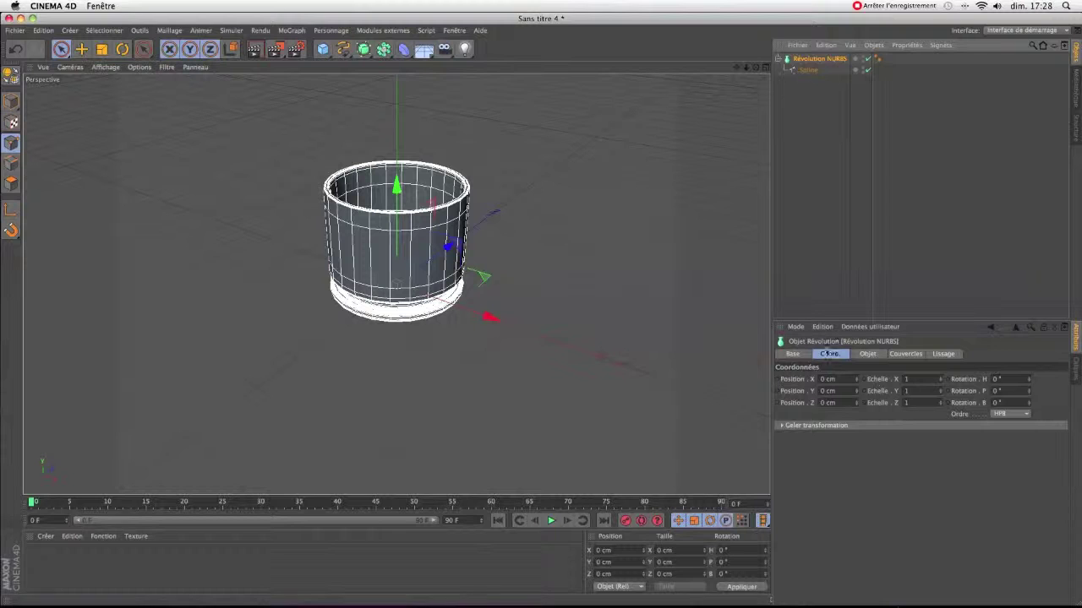
drag(756, 67, 755, 109)
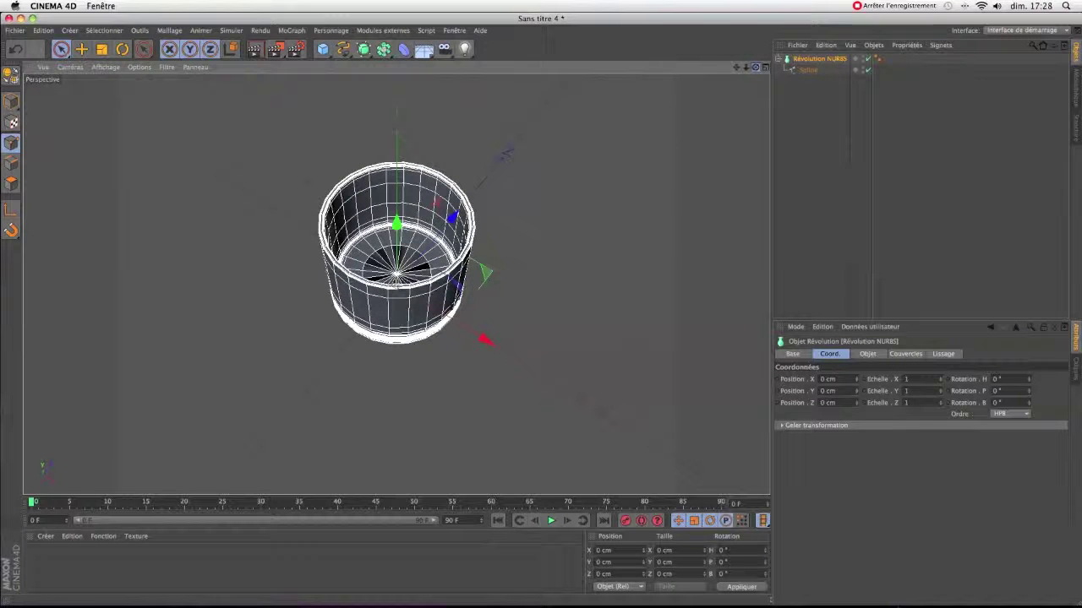
drag(942, 386, 941, 407)
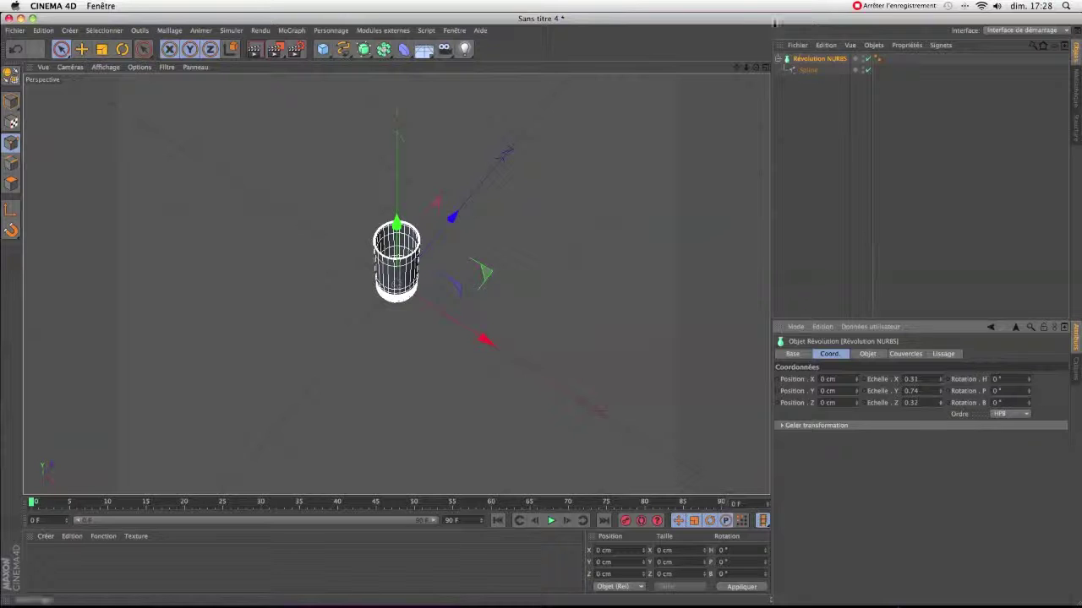
mouse_move(755, 68)
mouse_down()
mouse_move(770, 34)
mouse_move(754, 99)
mouse_move(755, 84)
mouse_up()
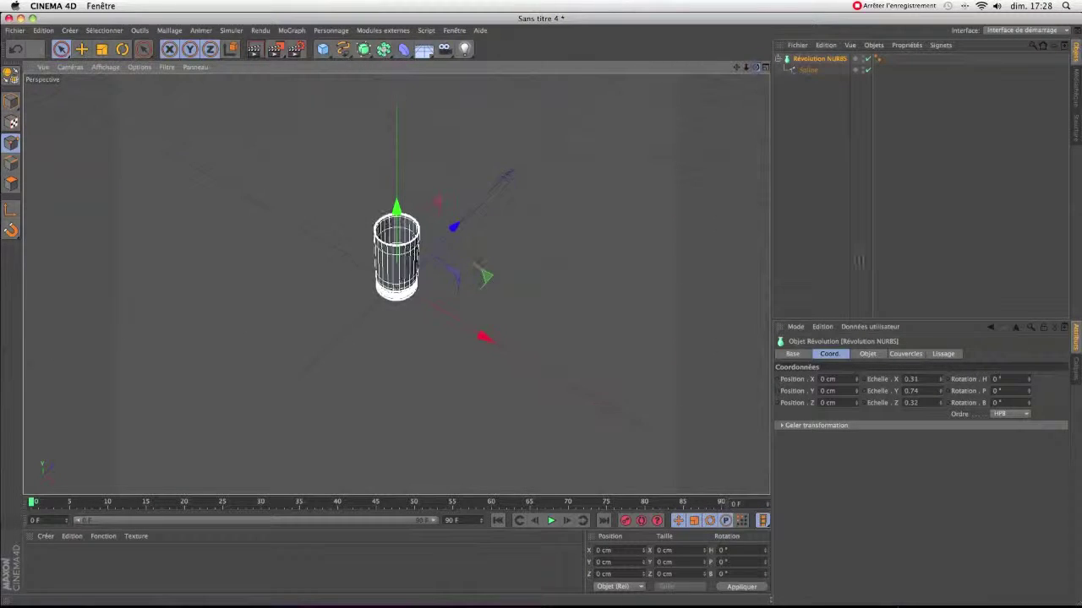
click(940, 394)
drag(941, 396, 941, 407)
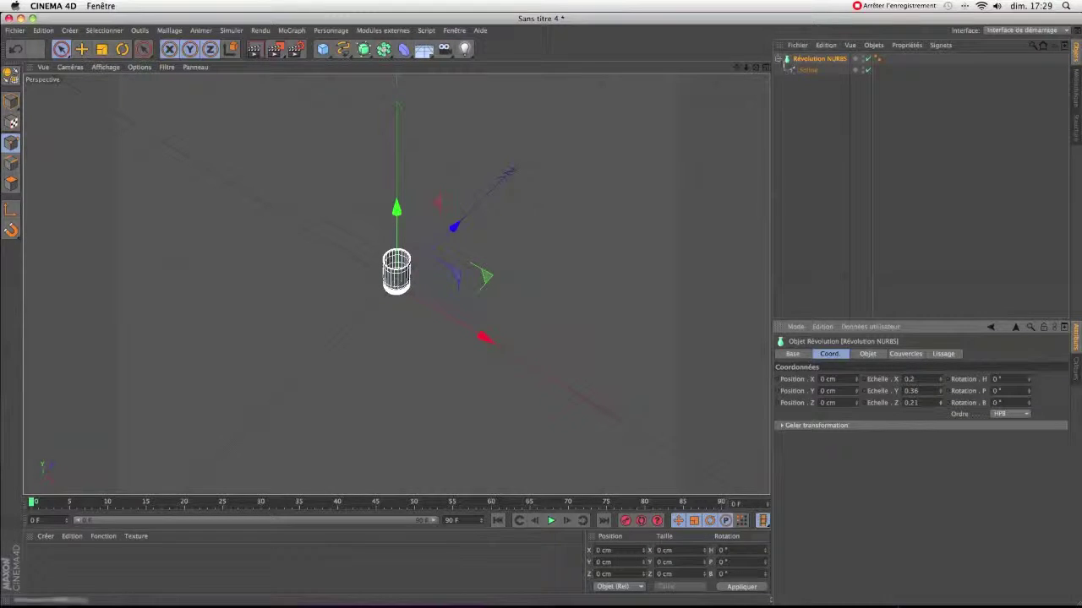
drag(755, 67, 755, 62)
drag(941, 391, 939, 403)
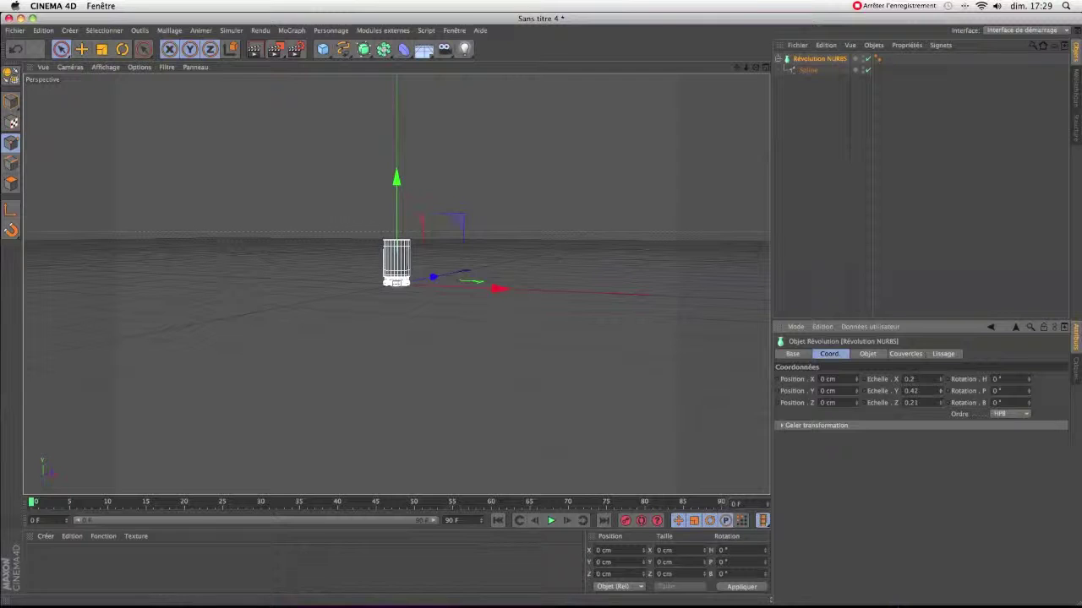
click(810, 276)
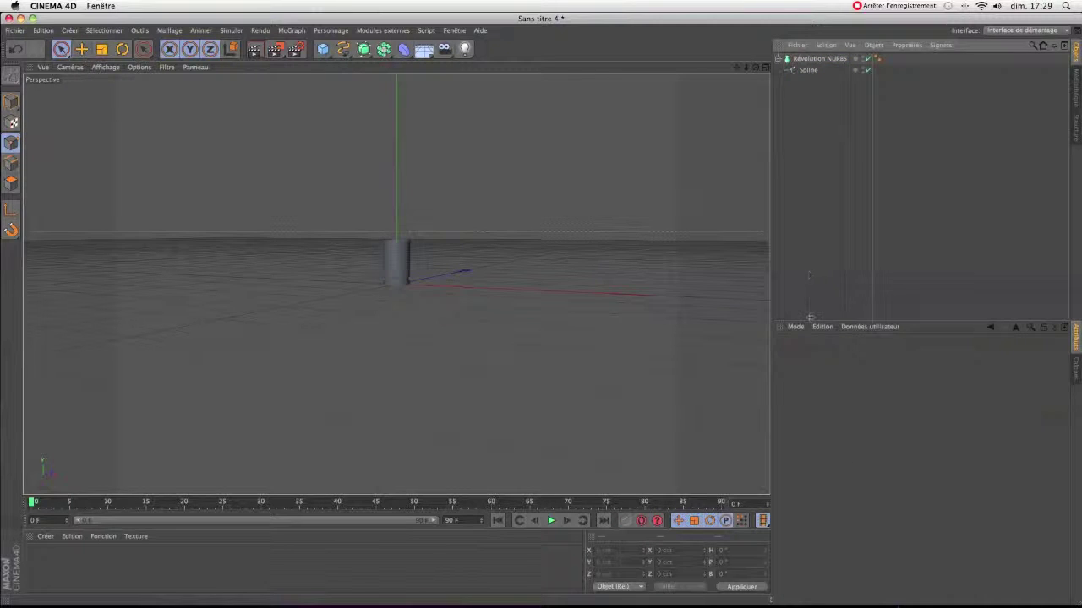
Step: Create a new material and set its specular mode to Métal
click(47, 537)
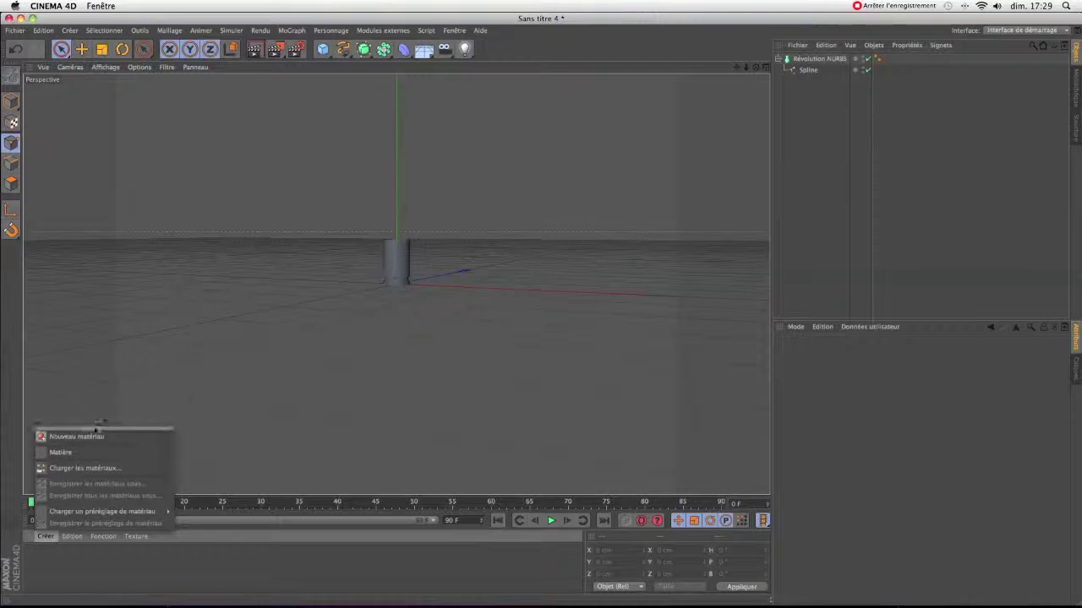
click(85, 430)
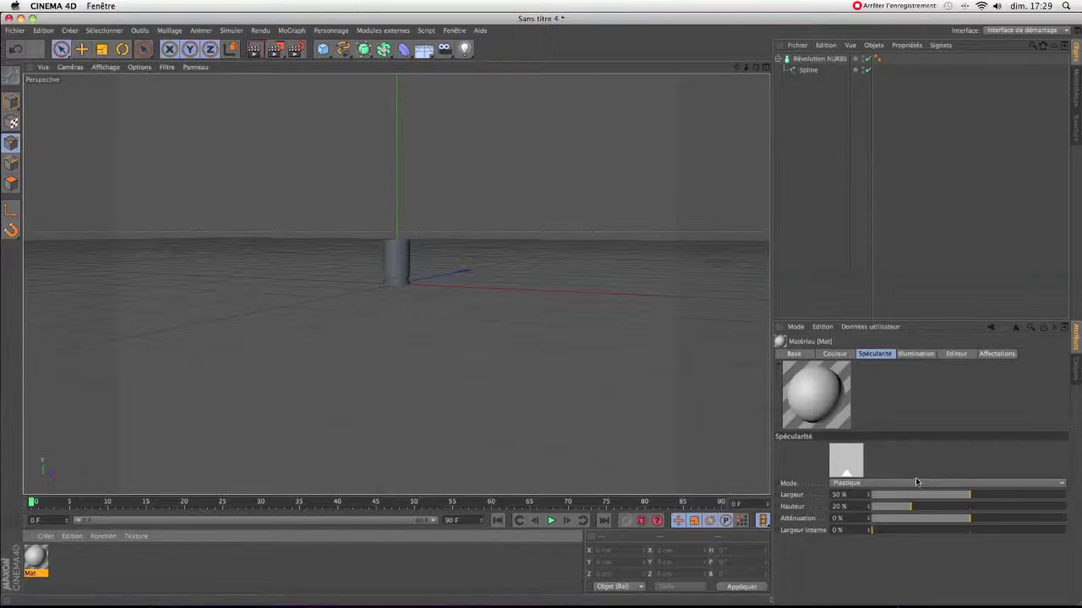
click(1062, 487)
click(1013, 505)
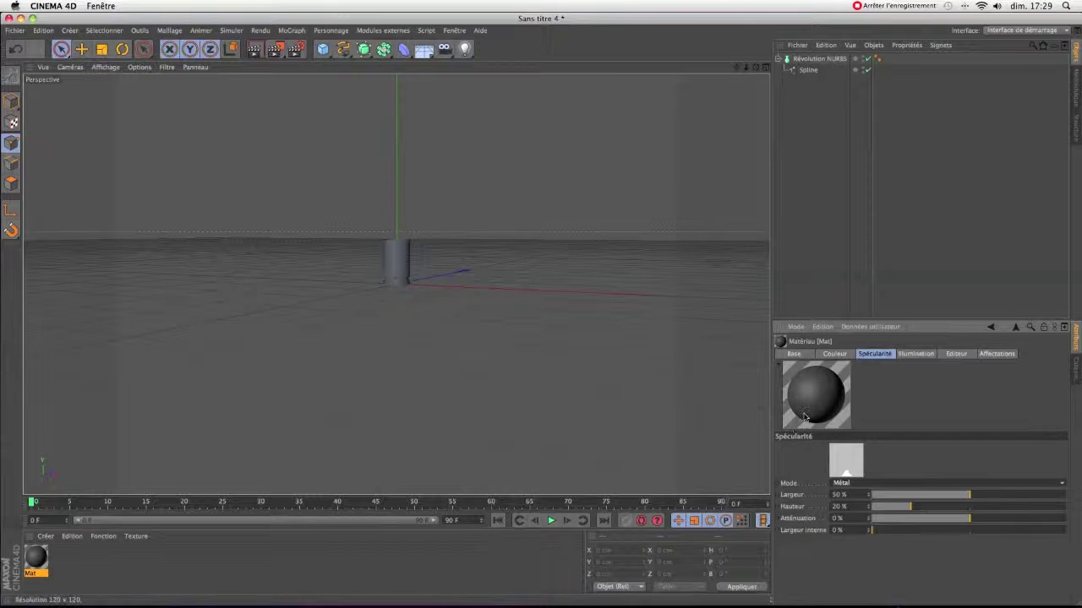
Step: Set the material's colour to a golden yellow with hue 42° and RGB 255, 209, 103
click(835, 354)
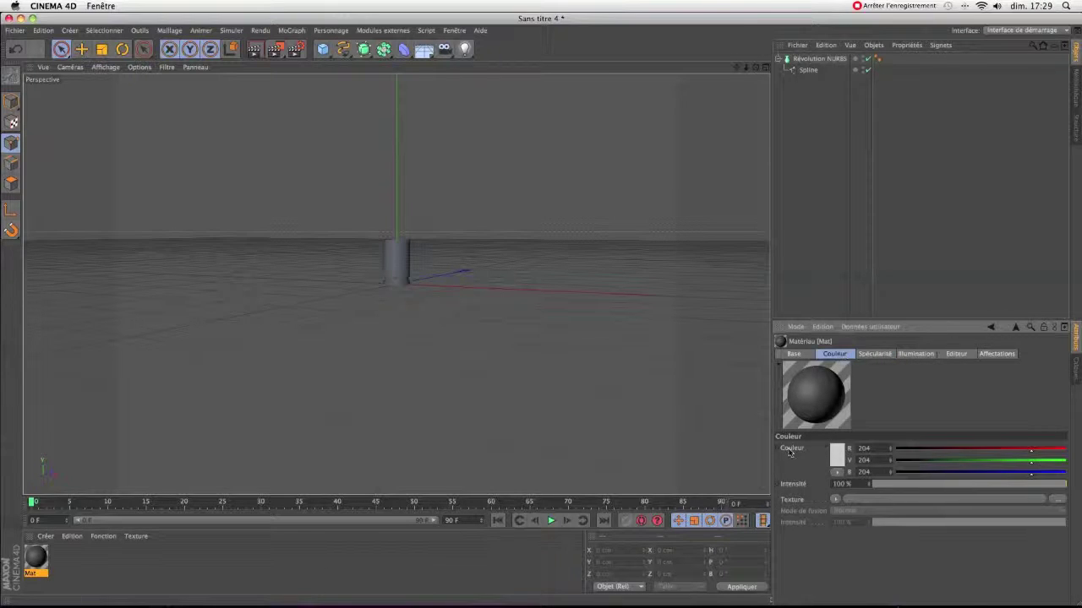
click(839, 457)
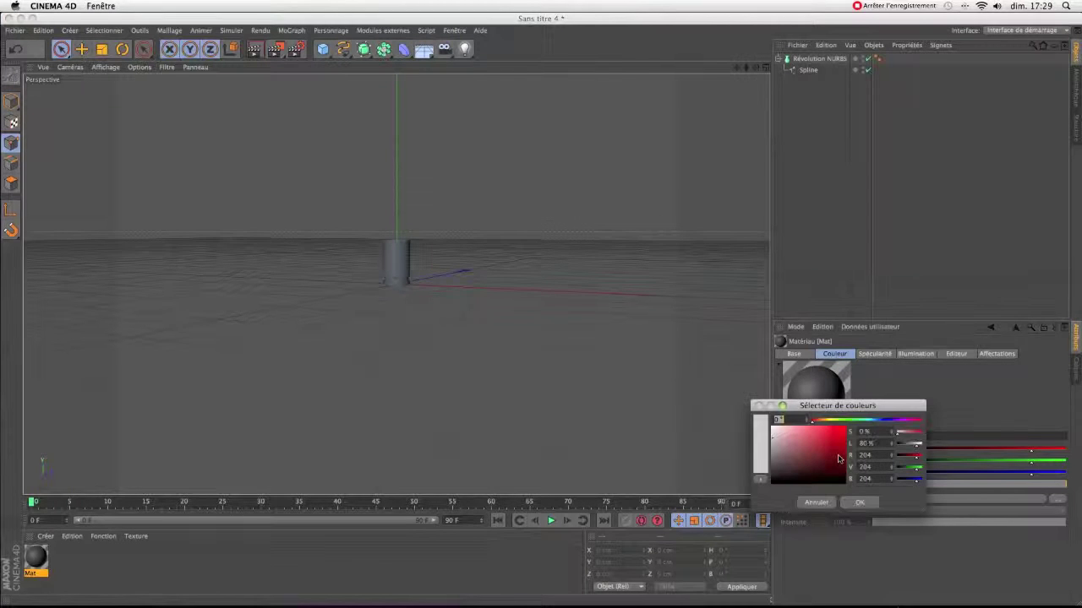
click(816, 421)
drag(816, 421, 823, 423)
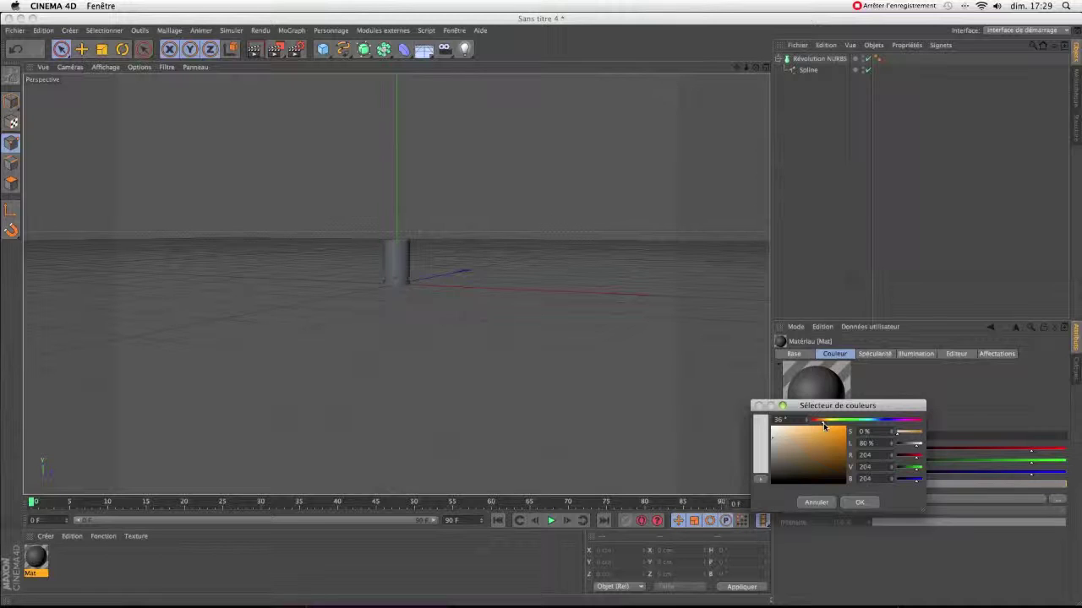
click(815, 426)
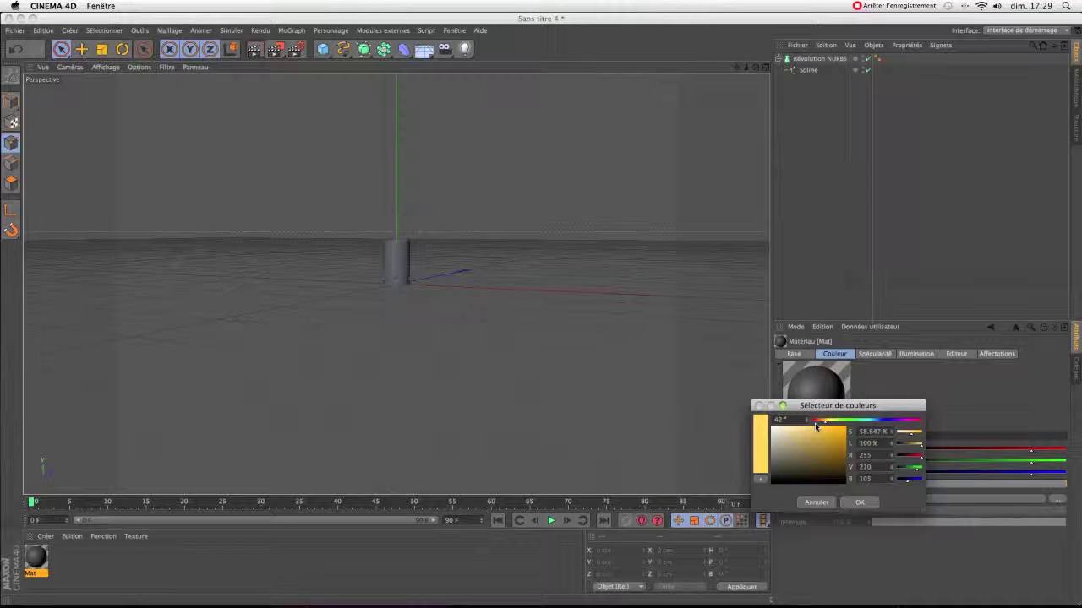
click(860, 501)
Step: Apply the golden material to the revolved glass and render the active view from slightly above
drag(35, 555, 402, 266)
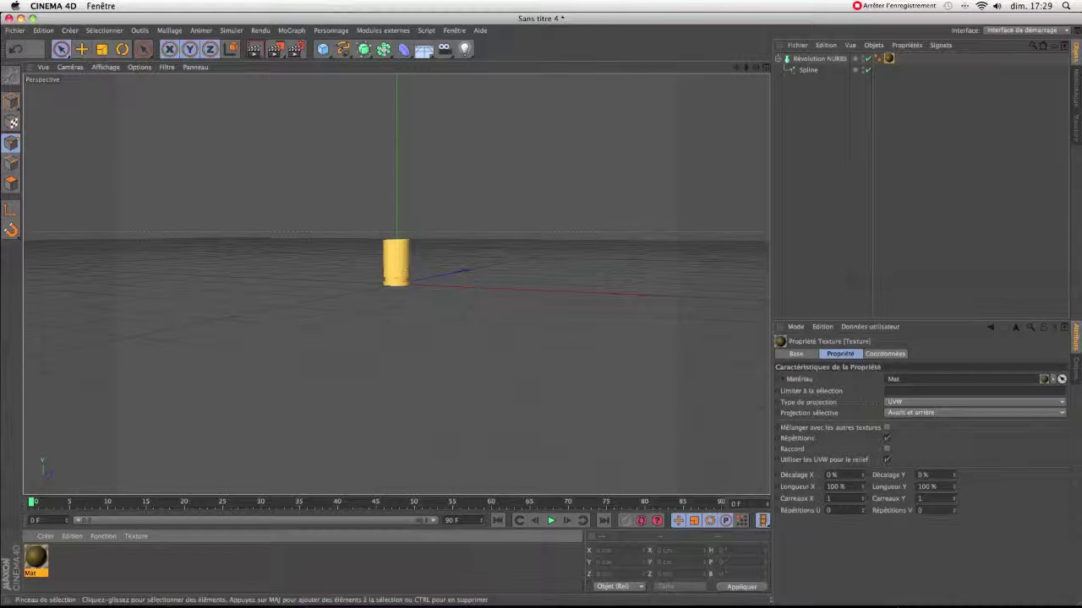
drag(755, 67, 735, 91)
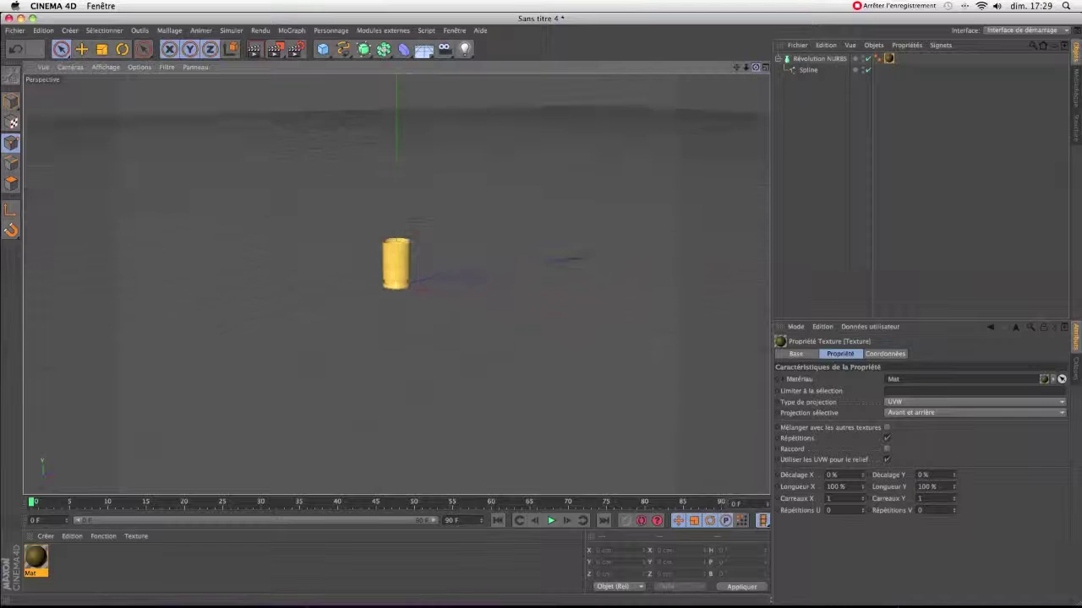
click(254, 51)
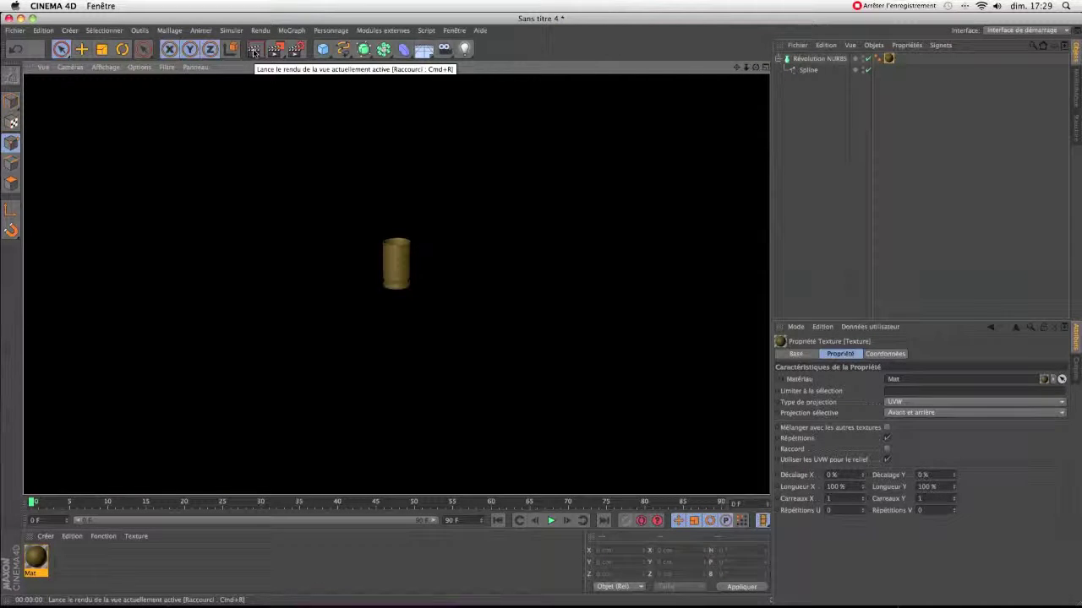